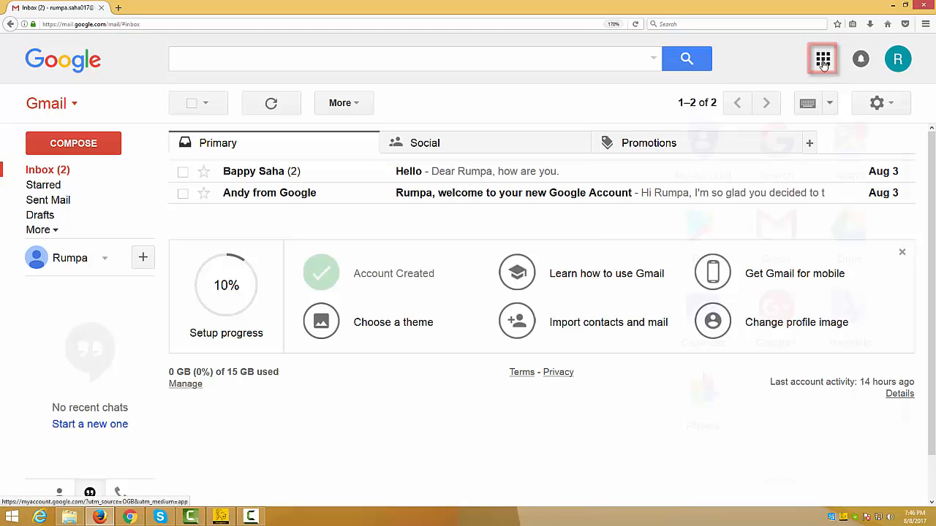
Step: Open Google Drive from the Gmail inbox and go through the welcome tour to the My Drive view
{"action": "left_click", "coordinate": [822, 62]}
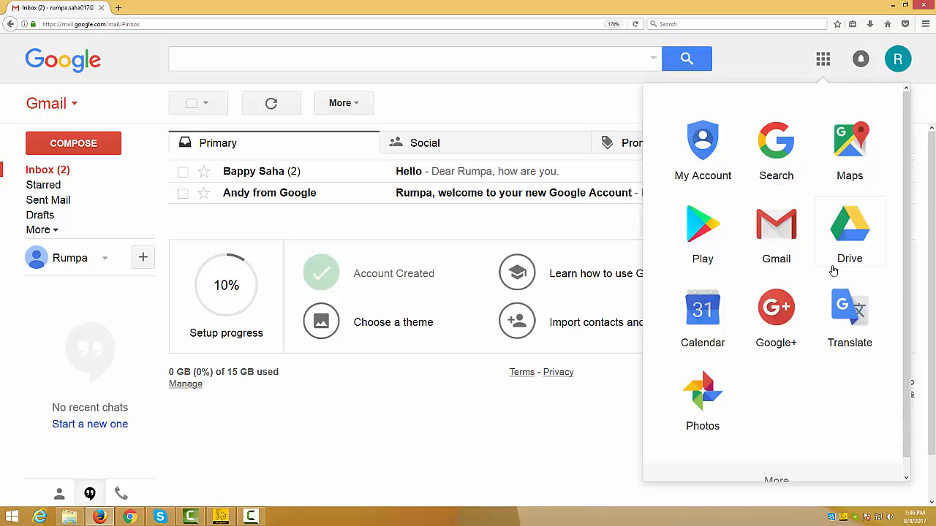
{"action": "left_click", "coordinate": [850, 234]}
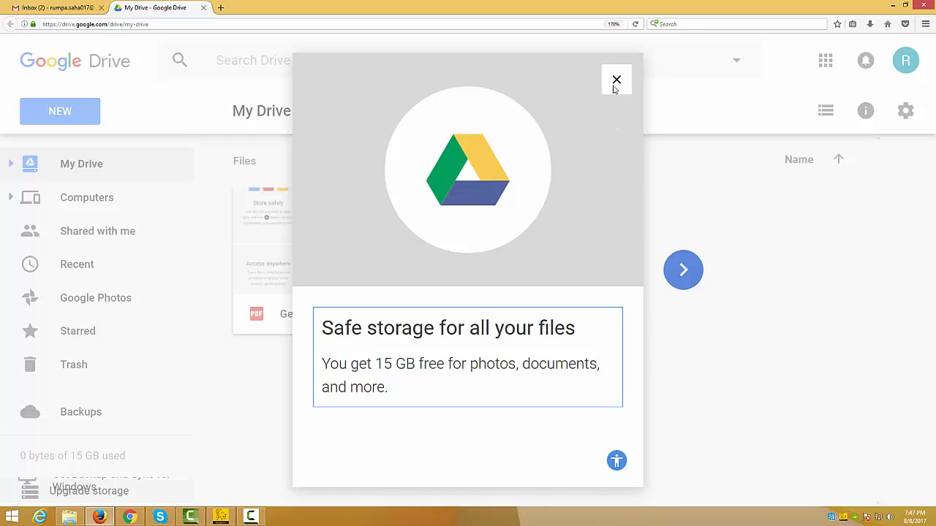
{"action": "left_click", "coordinate": [683, 270]}
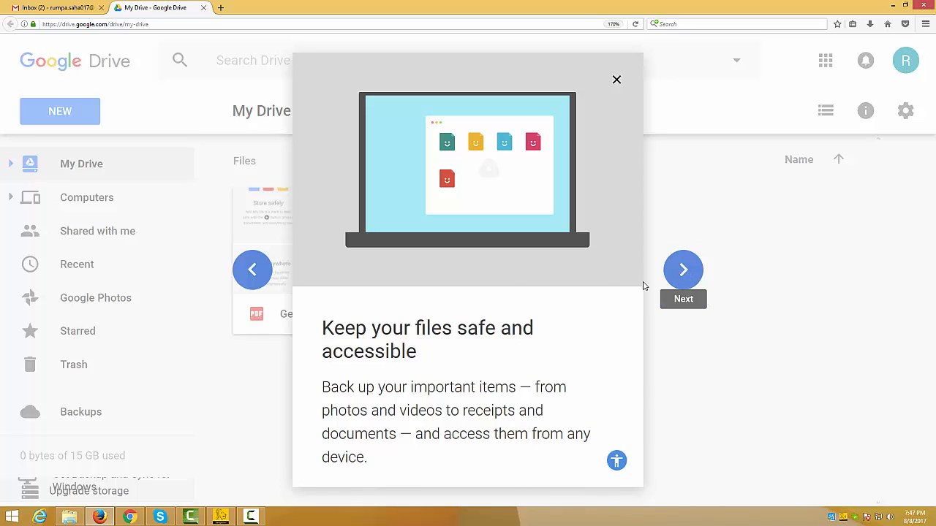
{"action": "left_click", "coordinate": [683, 271]}
{"action": "left_click", "coordinate": [683, 269]}
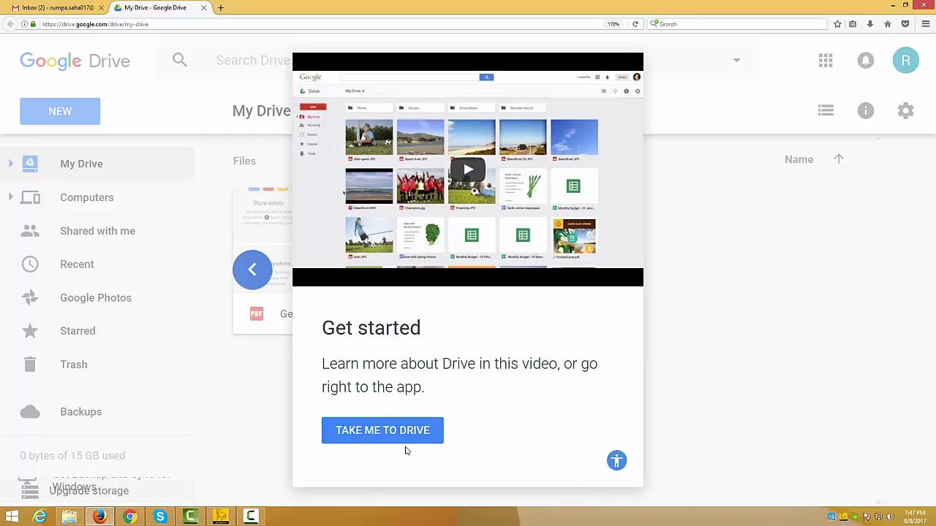
{"action": "left_click", "coordinate": [368, 432]}
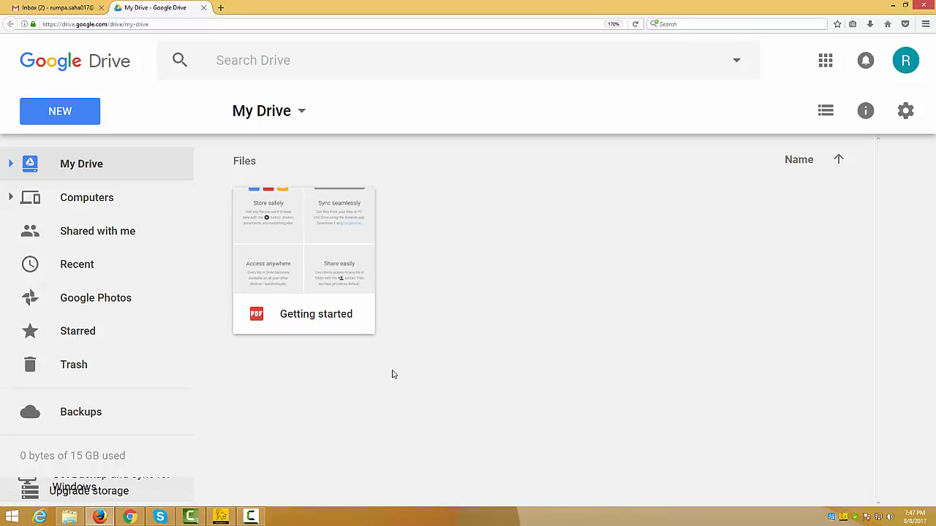
Step: Create a new folder named "test" in My Drive
{"action": "mouse_move", "coordinate": [73, 463]}
{"action": "left_click", "coordinate": [85, 115]}
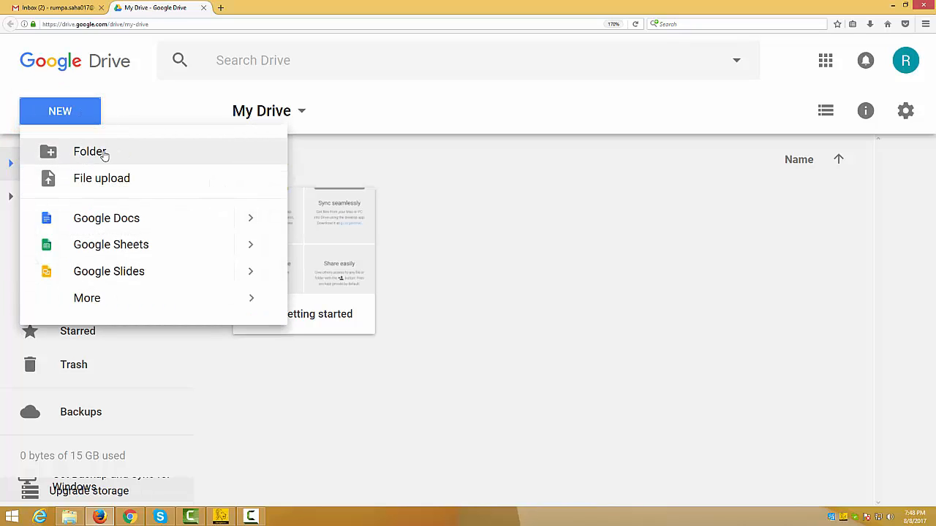
{"action": "left_click", "coordinate": [108, 155]}
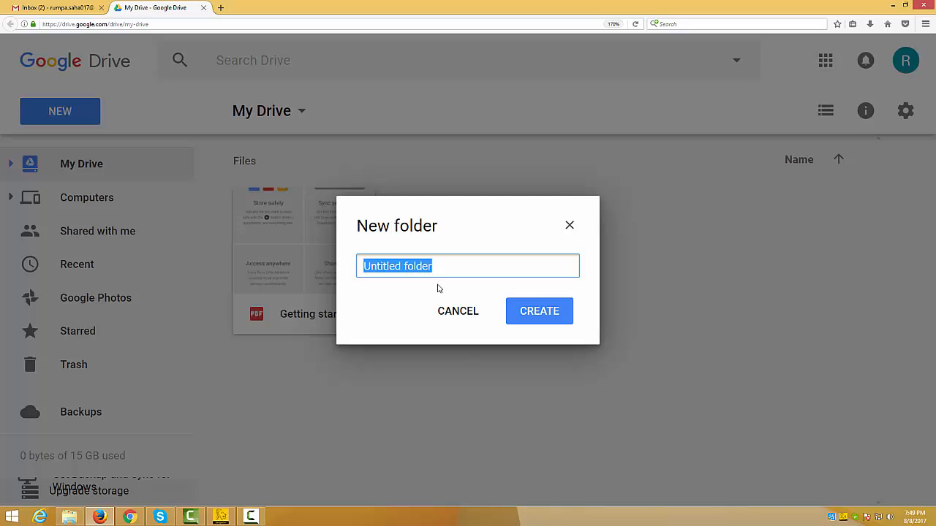
{"action": "type", "text": "test"}
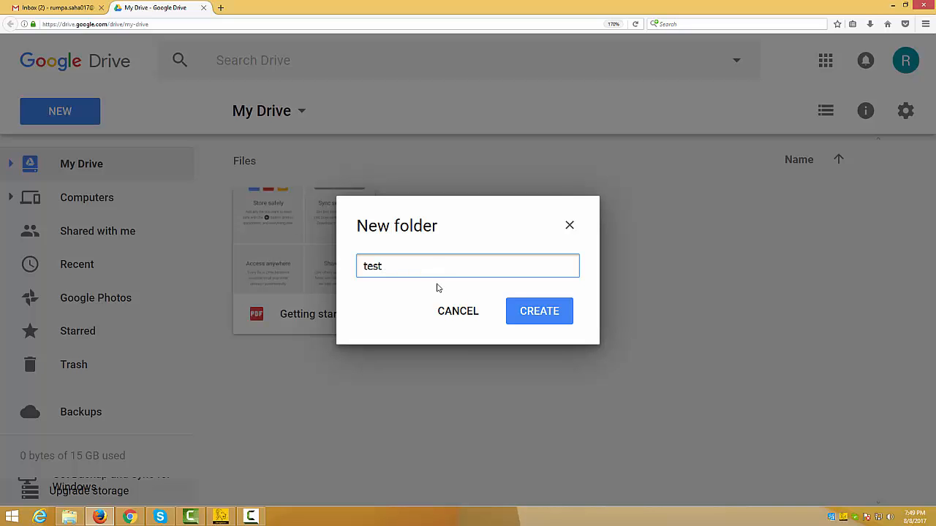
{"action": "left_click", "coordinate": [532, 314]}
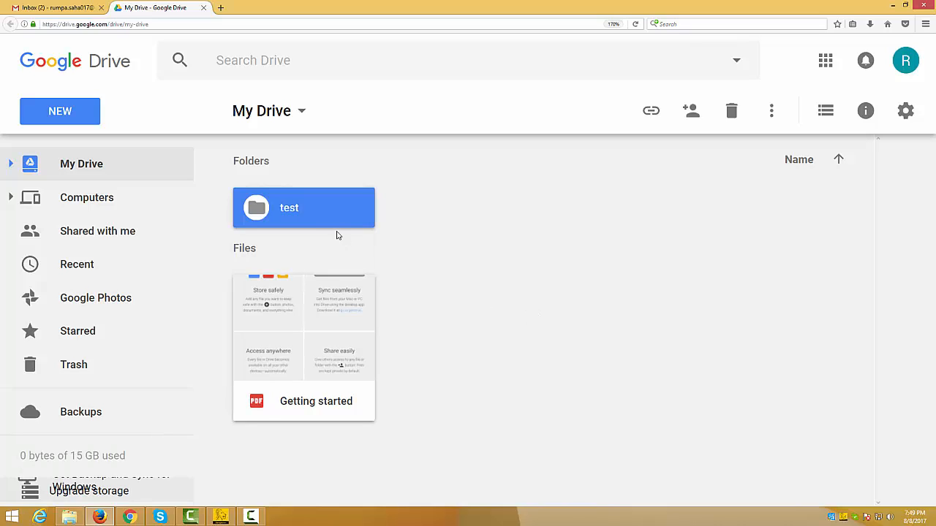
Step: Upload css.html from the html_tutorial desktop shortcut folder into the test folder and dismiss the upload notice
{"action": "double_click", "coordinate": [298, 209]}
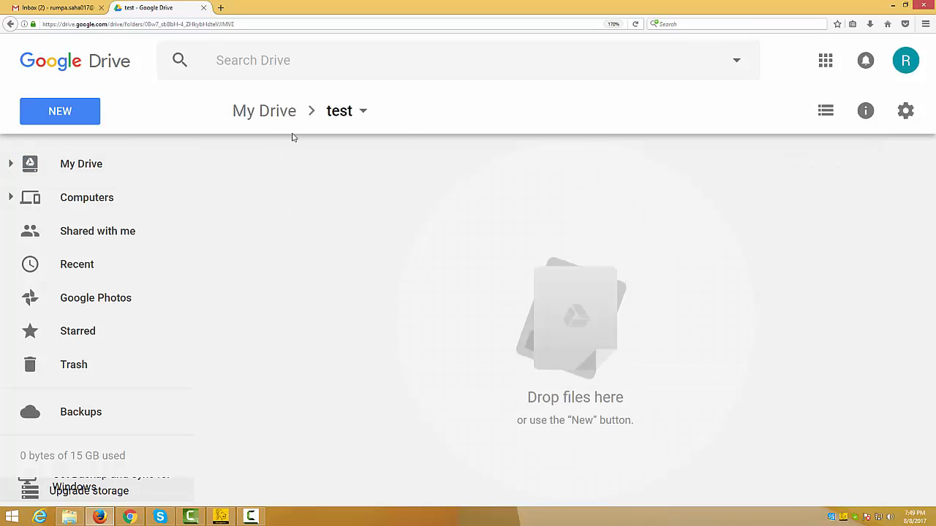
{"action": "left_click", "coordinate": [62, 115]}
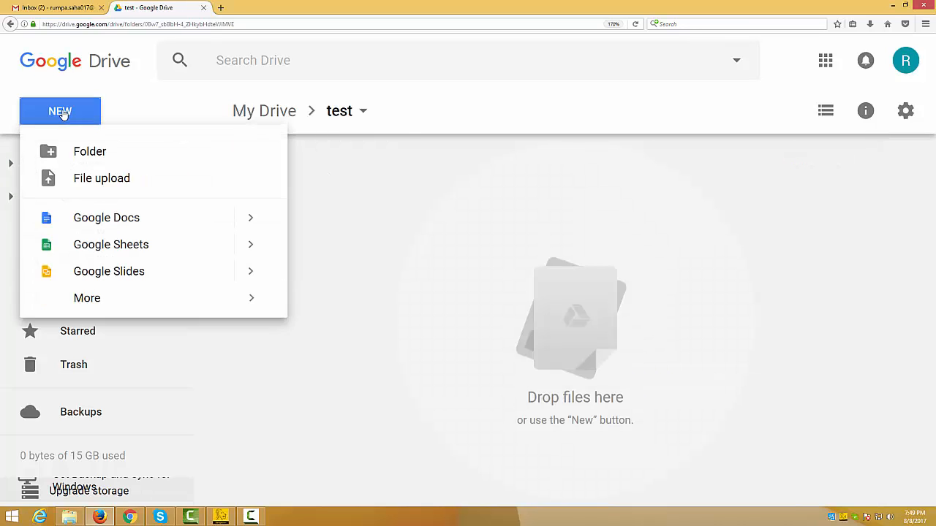
{"action": "left_click", "coordinate": [117, 186]}
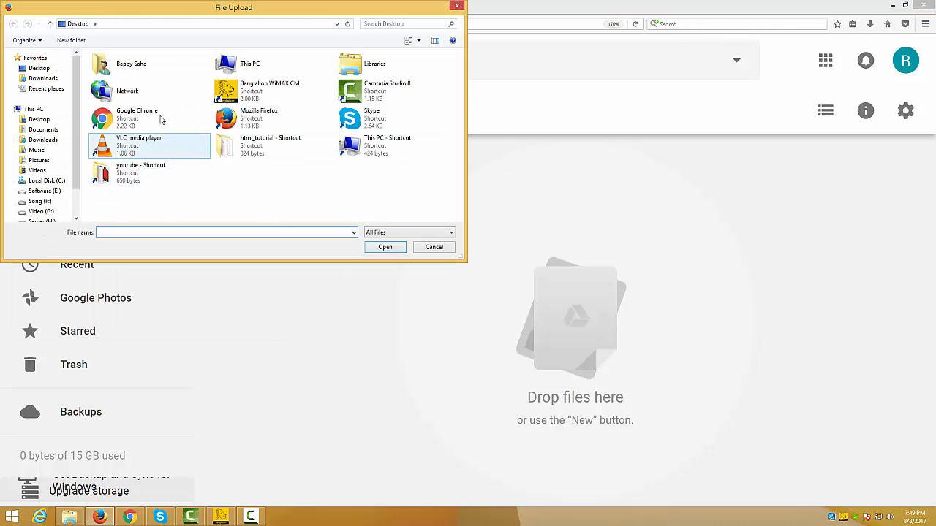
{"action": "double_click", "coordinate": [253, 154]}
{"action": "double_click", "coordinate": [117, 110]}
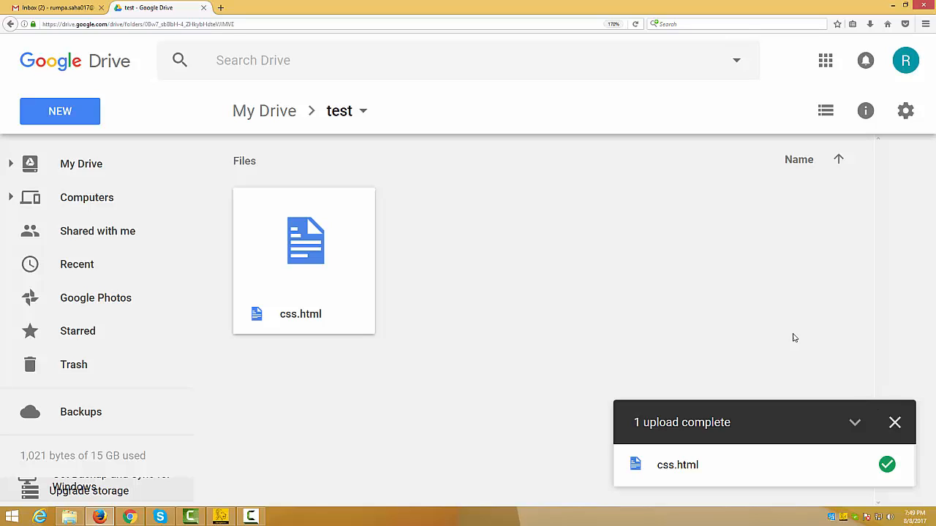
{"action": "left_click", "coordinate": [895, 423]}
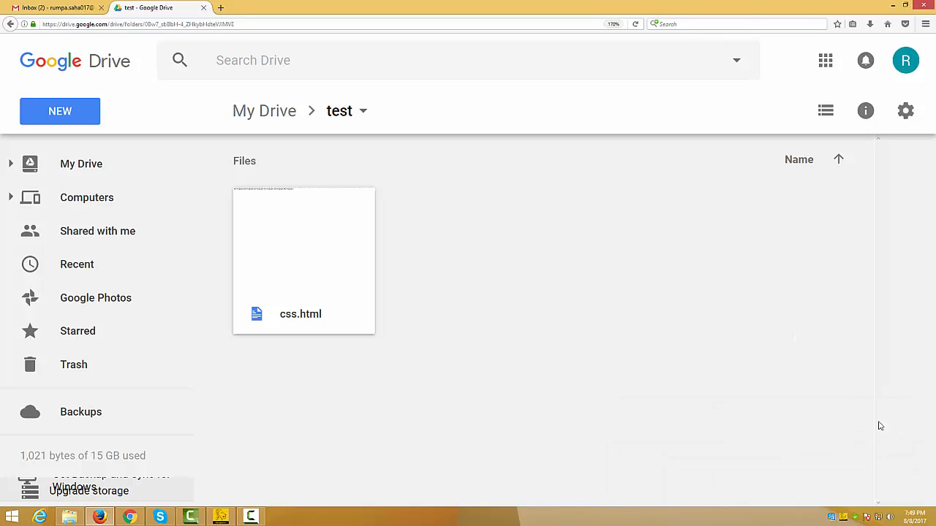
Step: Remove the css.html file from the test folder
{"action": "left_click", "coordinate": [305, 270]}
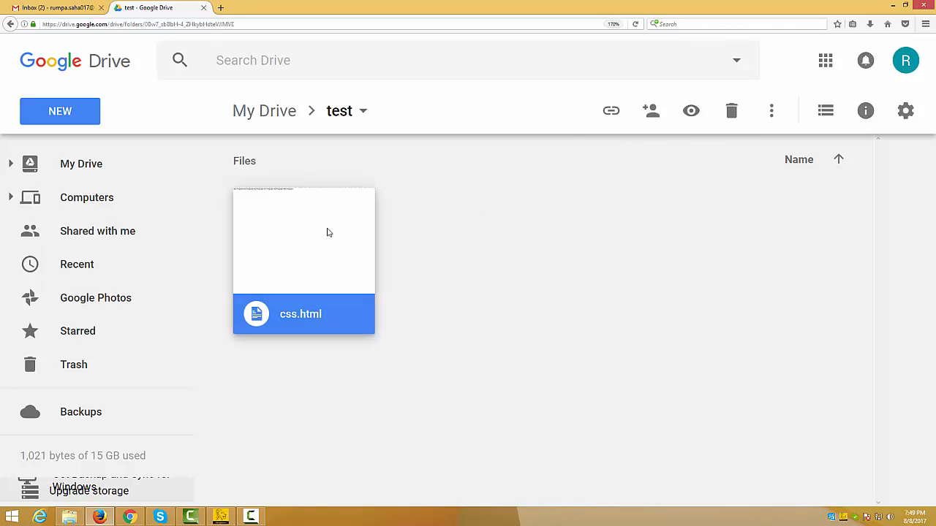
{"action": "right_click", "coordinate": [298, 237]}
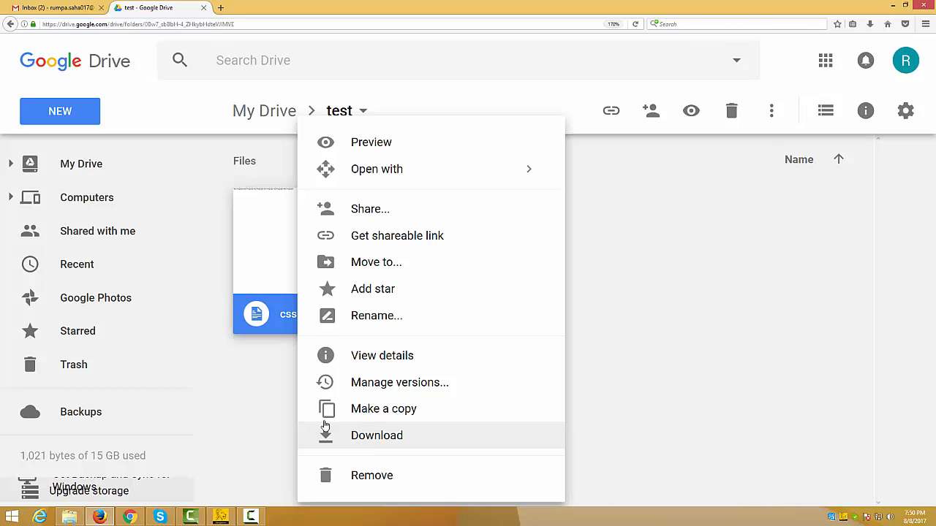
{"action": "left_click", "coordinate": [355, 477]}
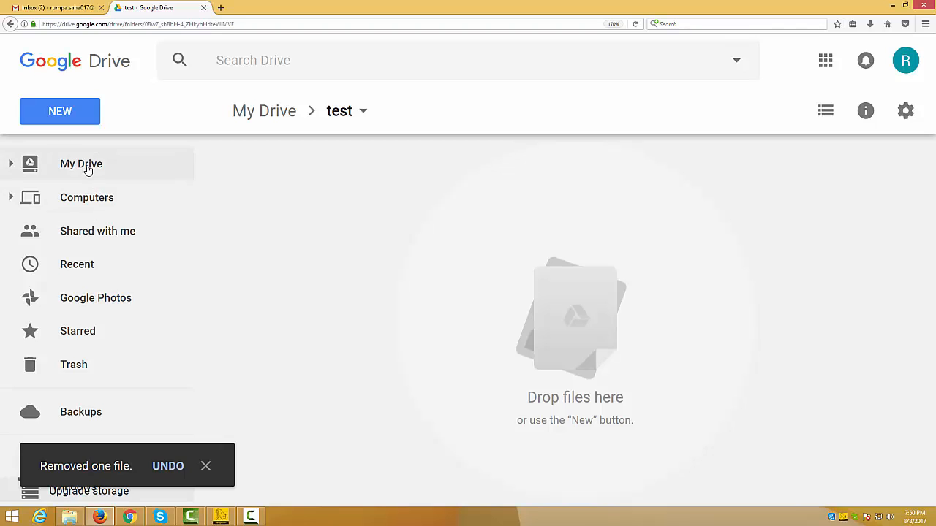
Step: Return to My Drive and create a blank Google Docs document there
{"action": "left_click", "coordinate": [284, 116]}
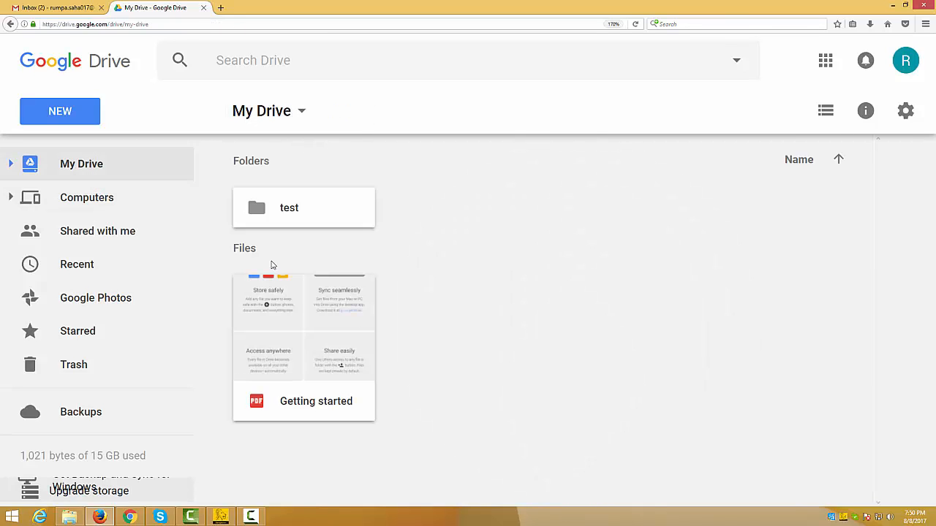
{"action": "left_click", "coordinate": [57, 115]}
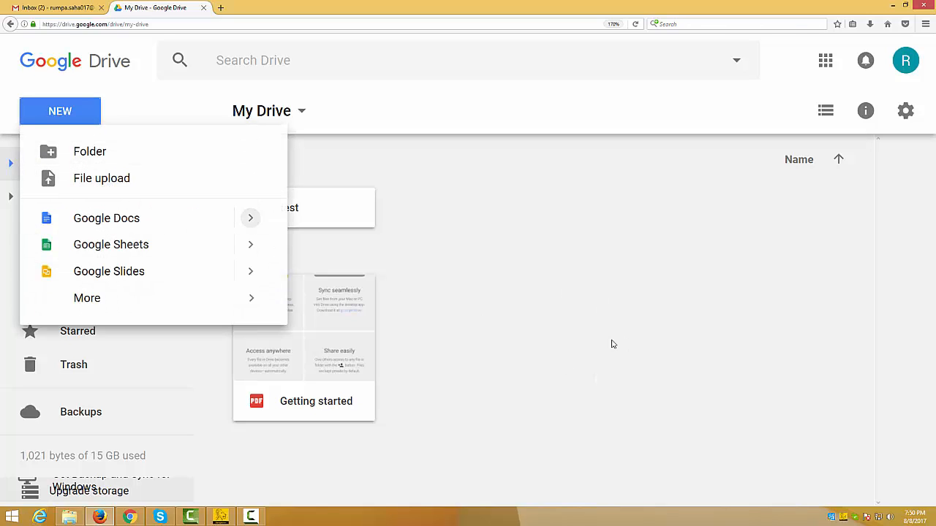
{"action": "left_click", "coordinate": [477, 291]}
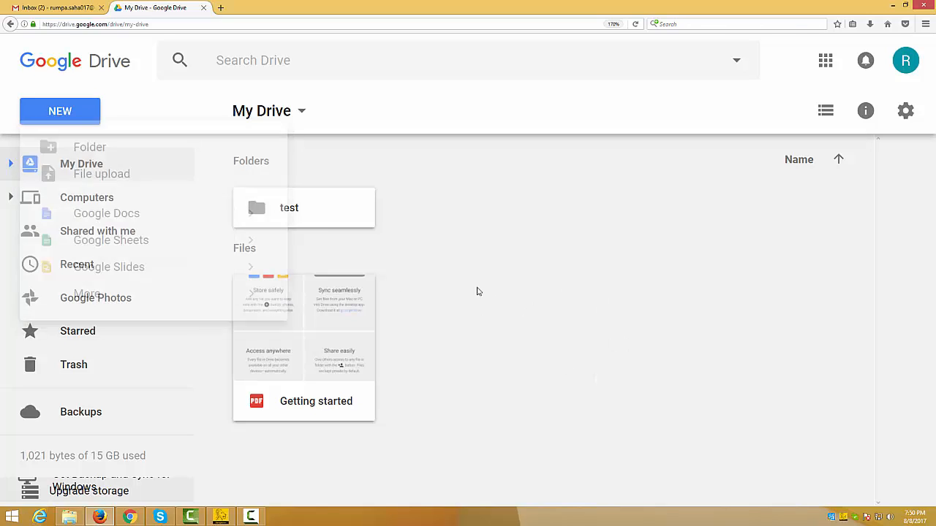
{"action": "left_click", "coordinate": [78, 121]}
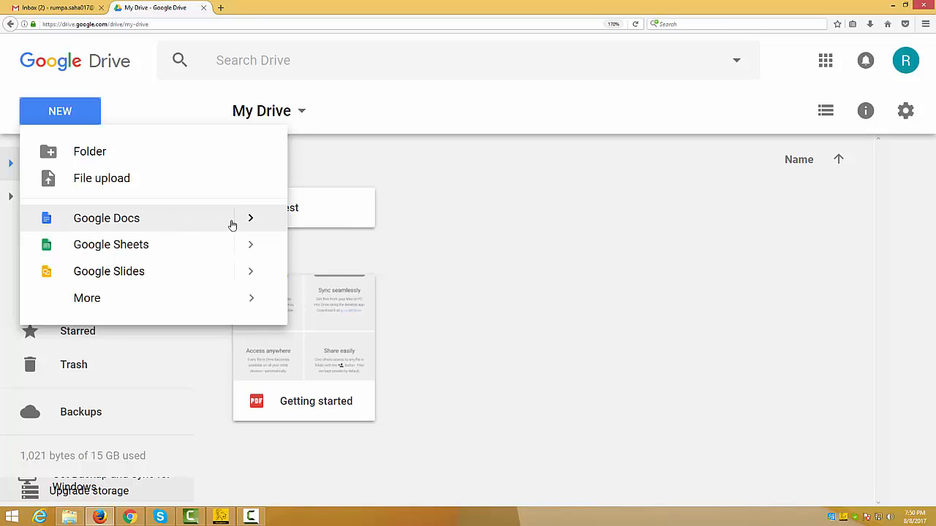
{"action": "left_click", "coordinate": [182, 221]}
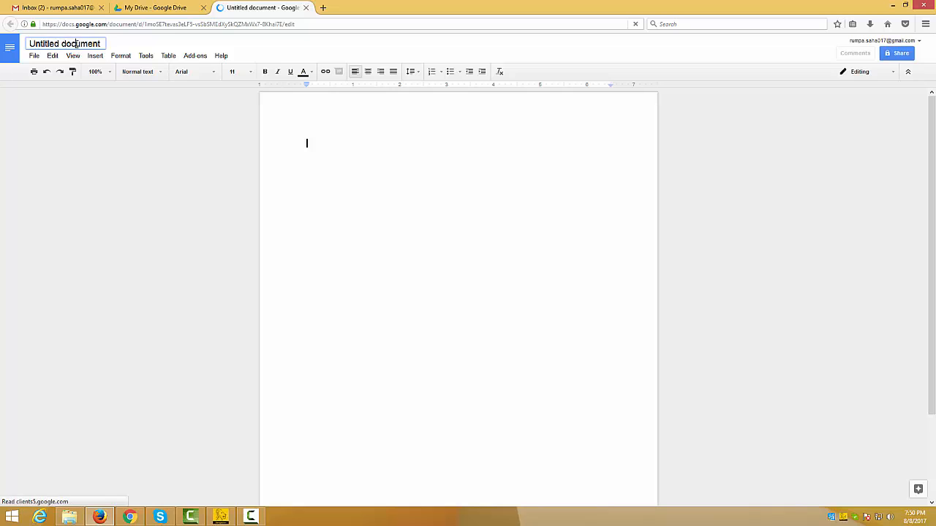
Step: Title the new document "my doc" and enter a short line of text beginning with "Test" in its body
{"action": "left_click", "coordinate": [76, 43]}
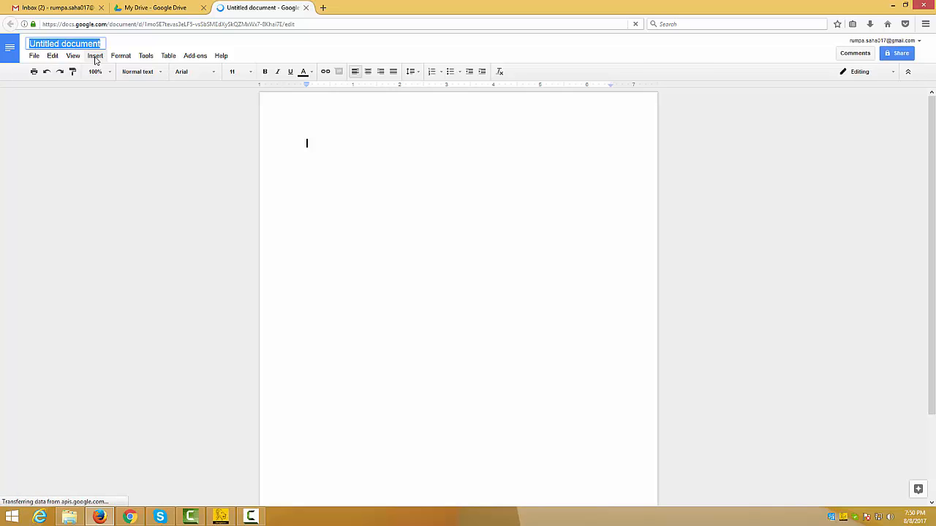
{"action": "type", "text": "my "}
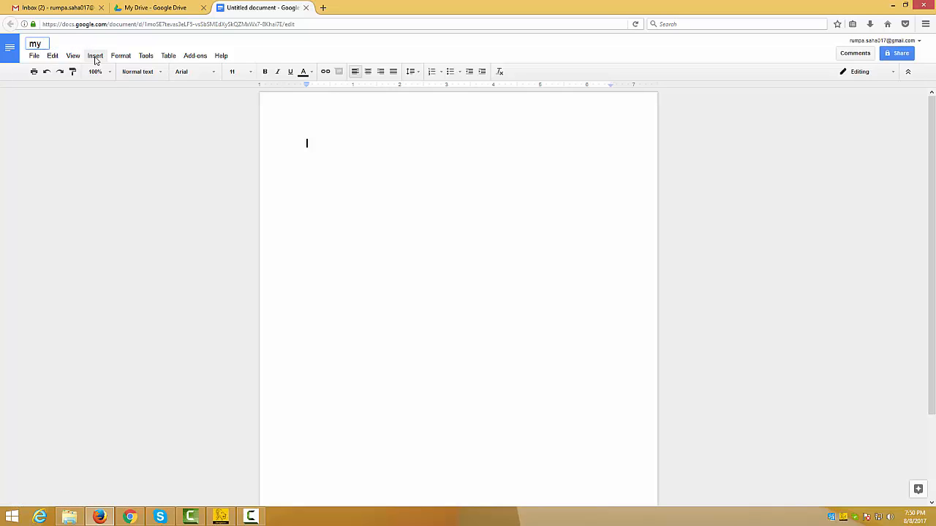
{"action": "type", "text": "dco"}
{"action": "left_click", "coordinate": [348, 158]}
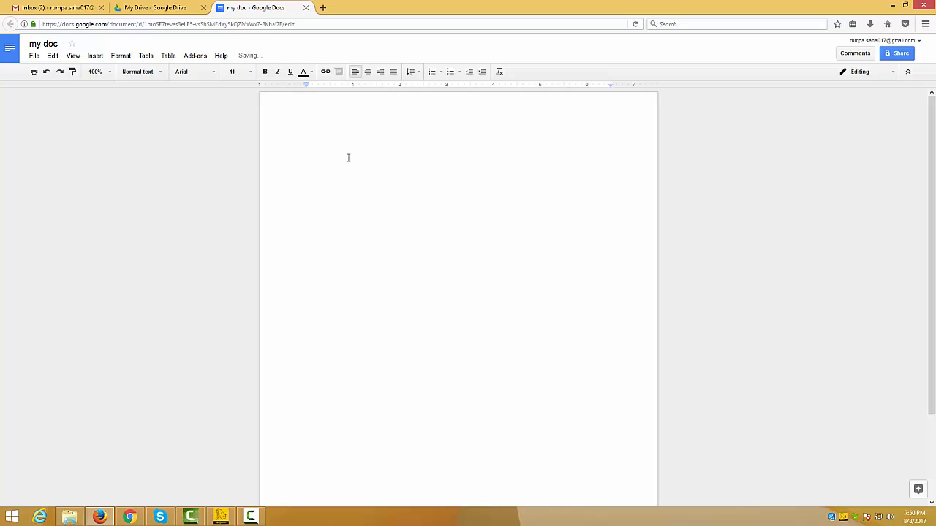
{"action": "type", "text": "te"}
Step: Check the my doc file in My Drive, close its open document, and reopen it from the file list
{"action": "left_click", "coordinate": [155, 7]}
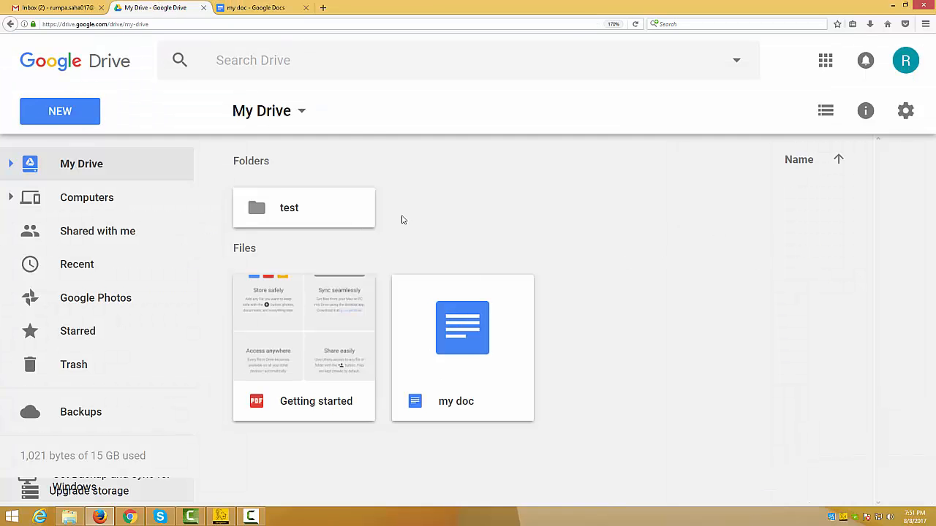
{"action": "left_click", "coordinate": [248, 9]}
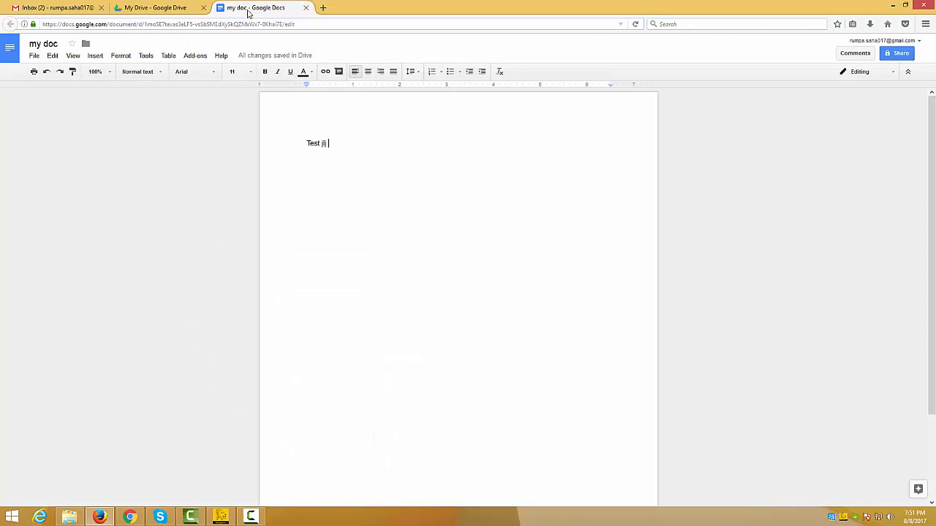
{"action": "left_click", "coordinate": [155, 8]}
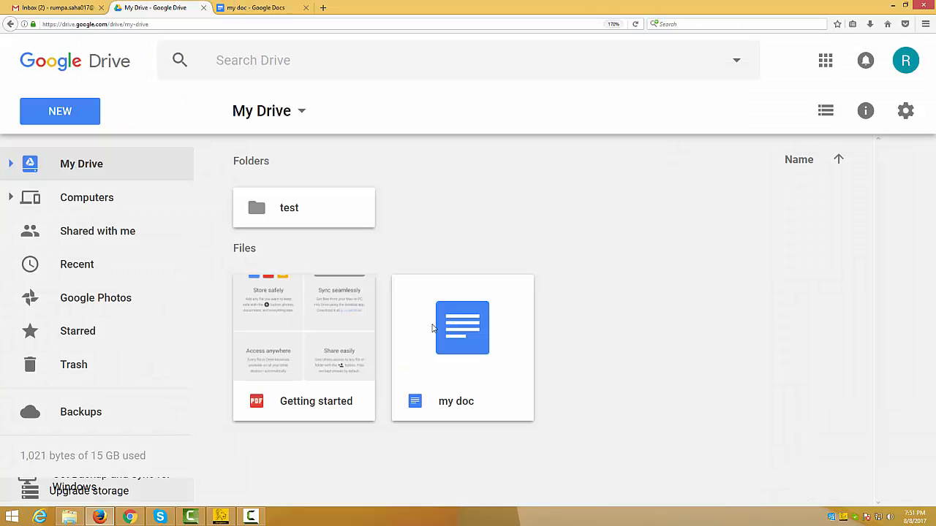
{"action": "left_click", "coordinate": [305, 7]}
{"action": "left_click", "coordinate": [430, 319]}
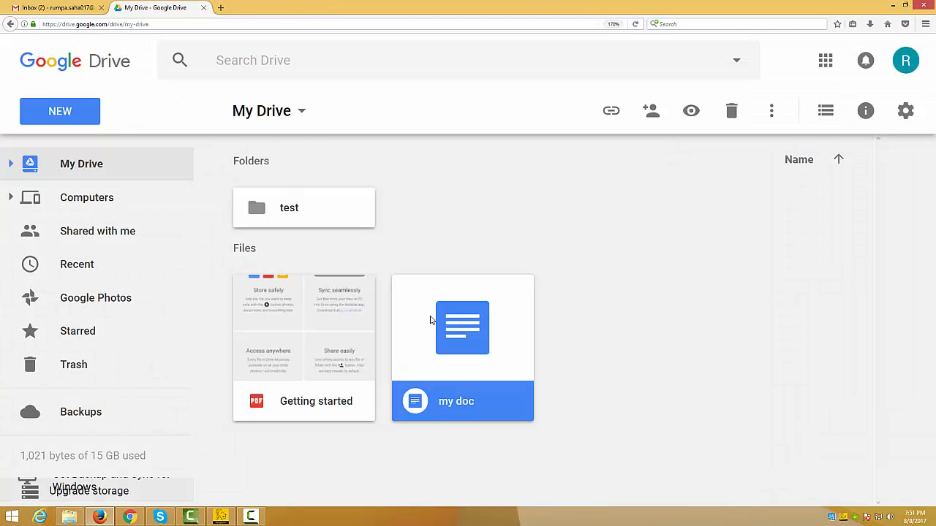
{"action": "double_click", "coordinate": [430, 320]}
Step: Create a blank Google Sheets spreadsheet from My Drive and title it "my accounts"
{"action": "left_click", "coordinate": [155, 7]}
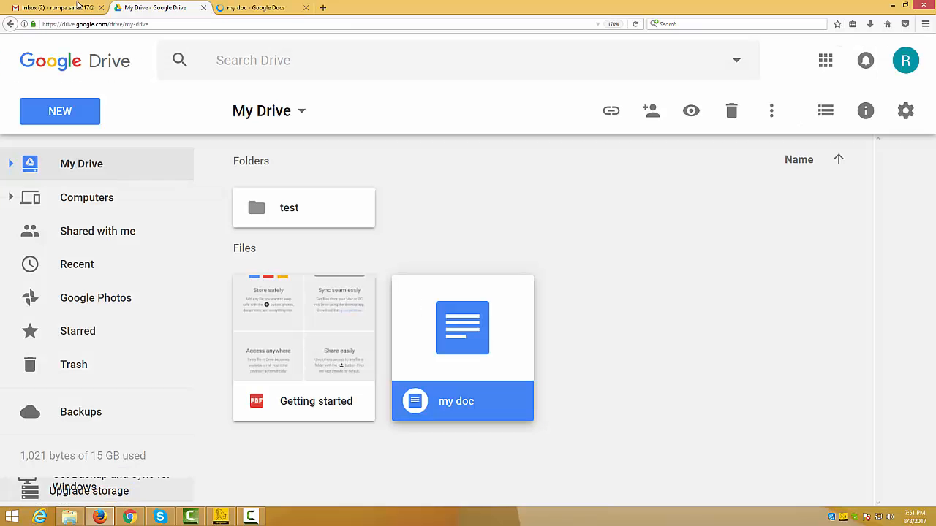
{"action": "left_click", "coordinate": [63, 122]}
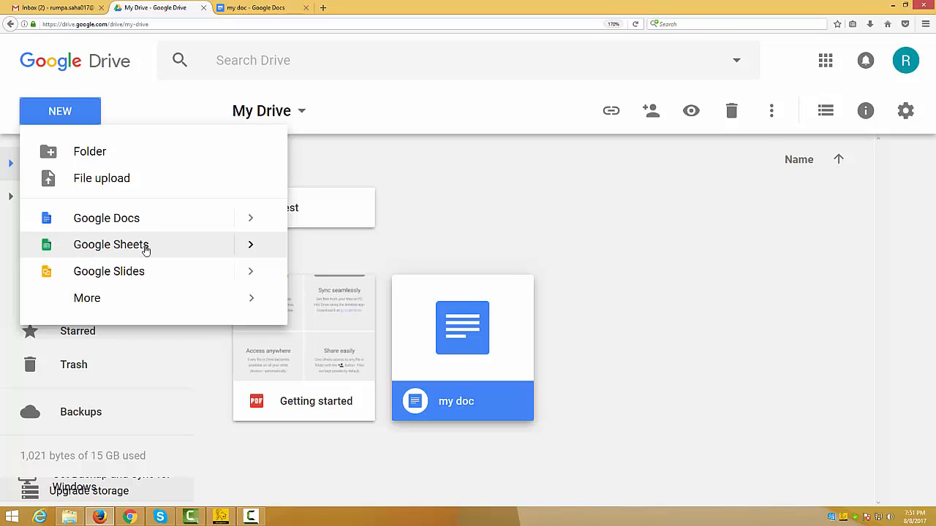
{"action": "left_click", "coordinate": [232, 252]}
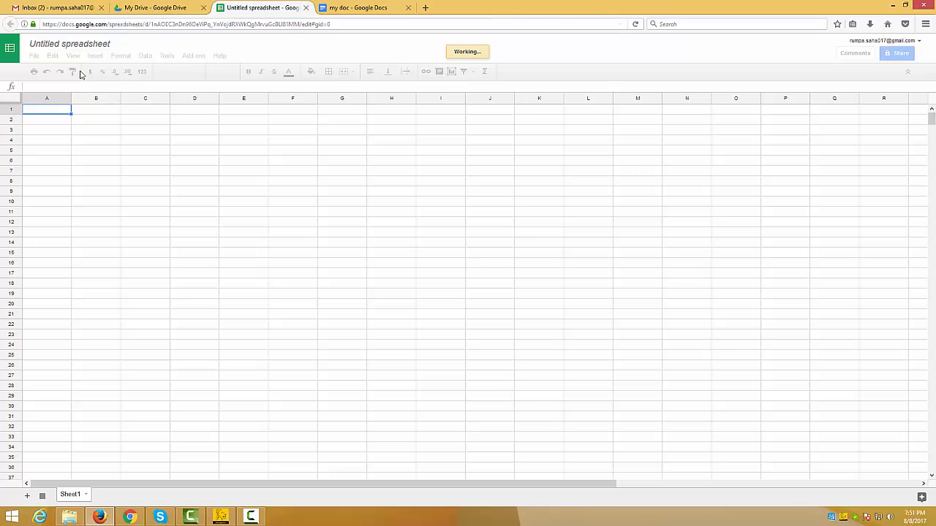
{"action": "left_click", "coordinate": [84, 44]}
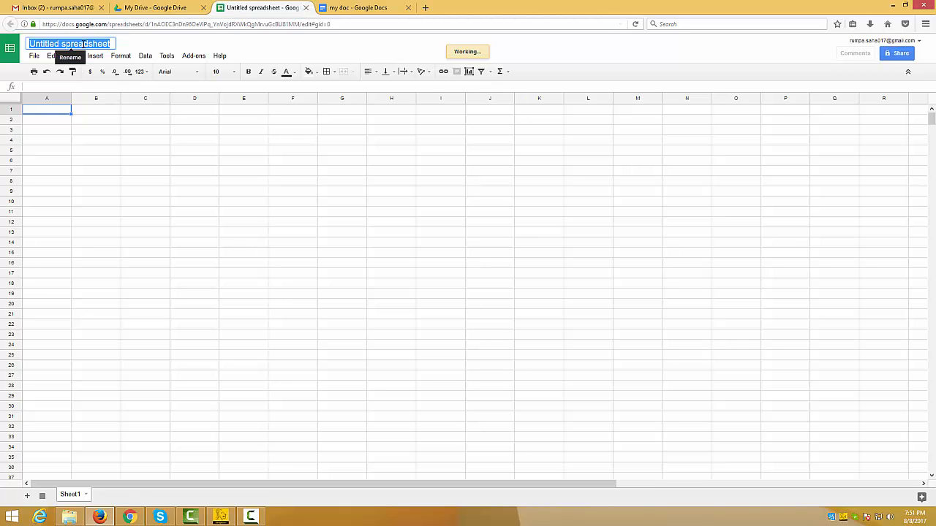
{"action": "type", "text": "my"}
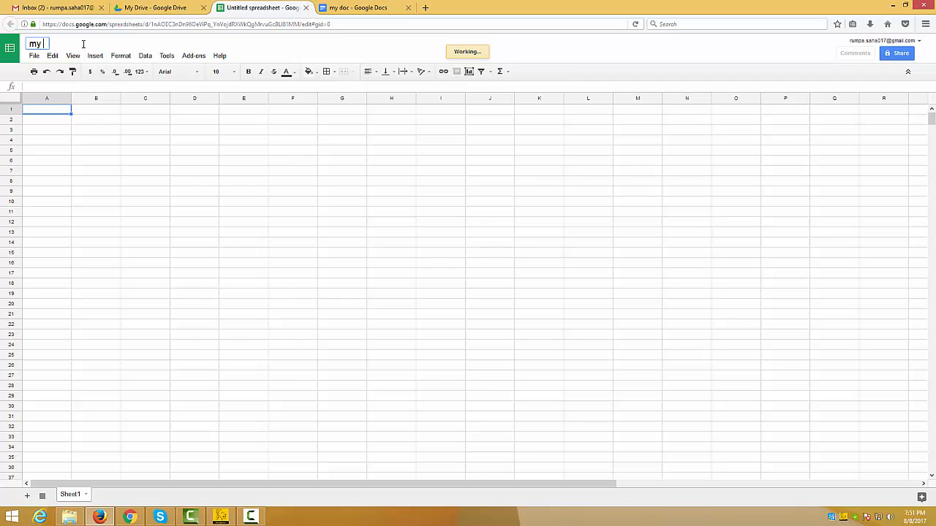
{"action": "type", "text": " accounts"}
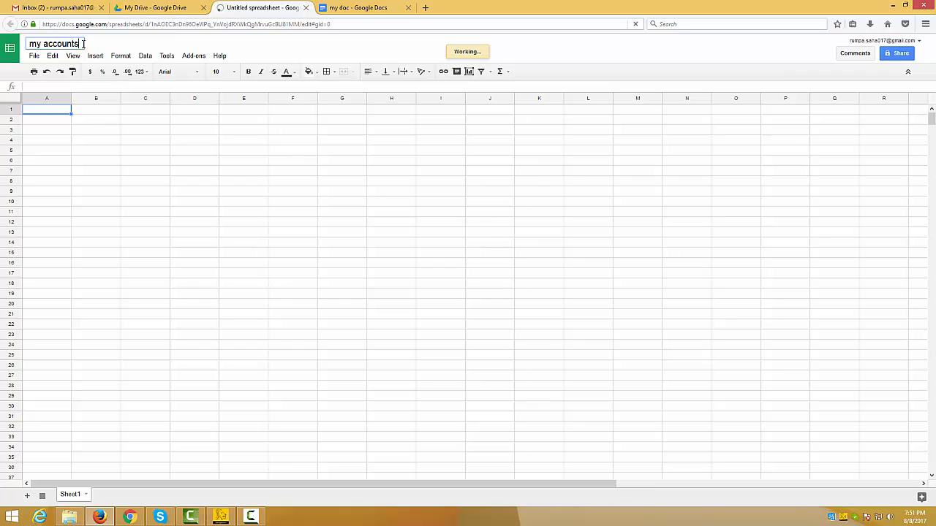
Step: Return to My Drive and upload the color.html file from the computer's html_tutorial folder
{"action": "left_click", "coordinate": [236, 50]}
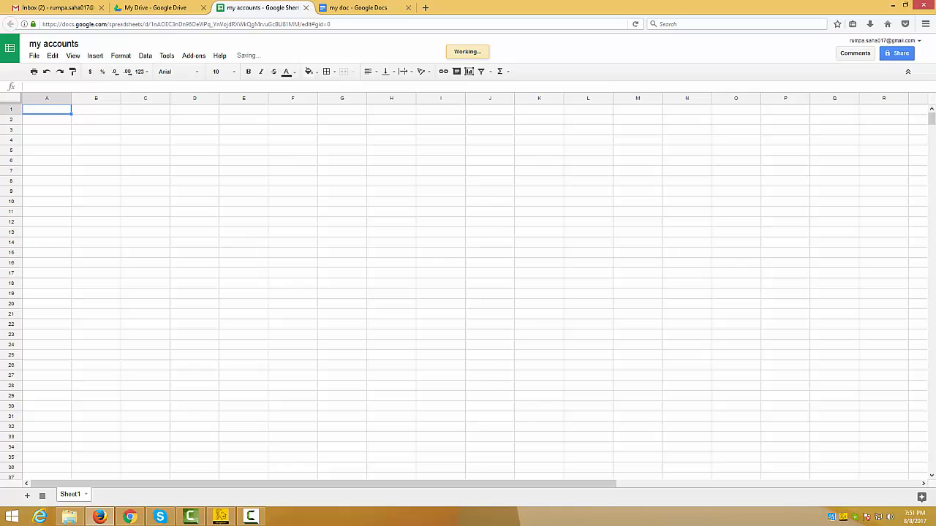
{"action": "left_click", "coordinate": [155, 8]}
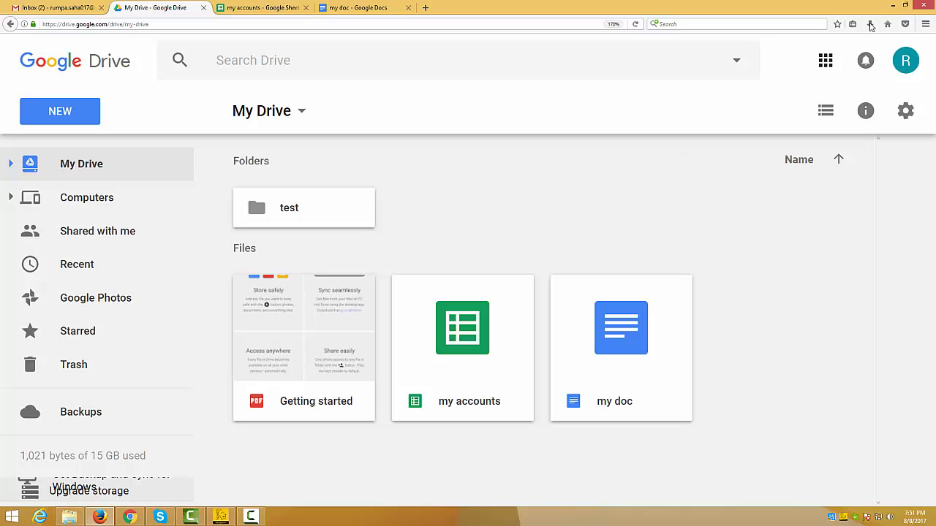
{"action": "left_click", "coordinate": [892, 5]}
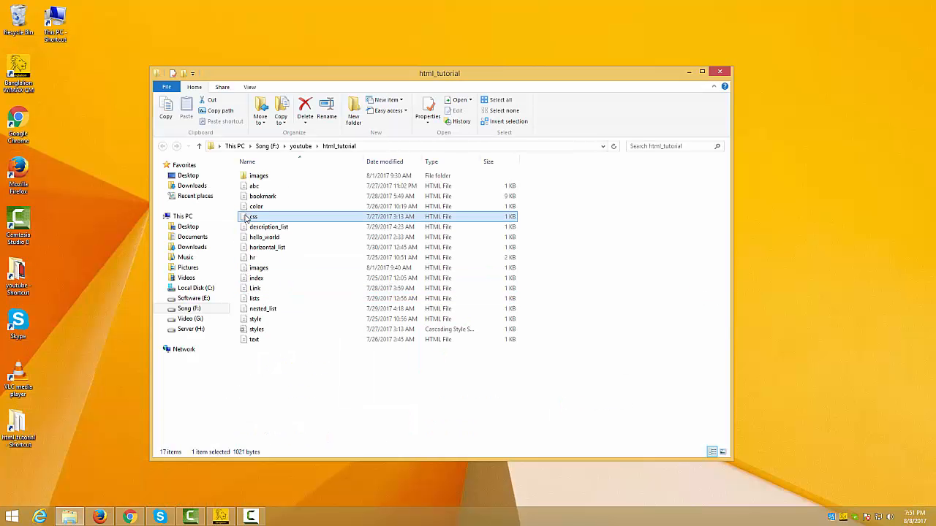
{"action": "left_click", "coordinate": [255, 218]}
{"action": "left_click_drag", "start_coordinate": [256, 207], "coordinate": [765, 310]}
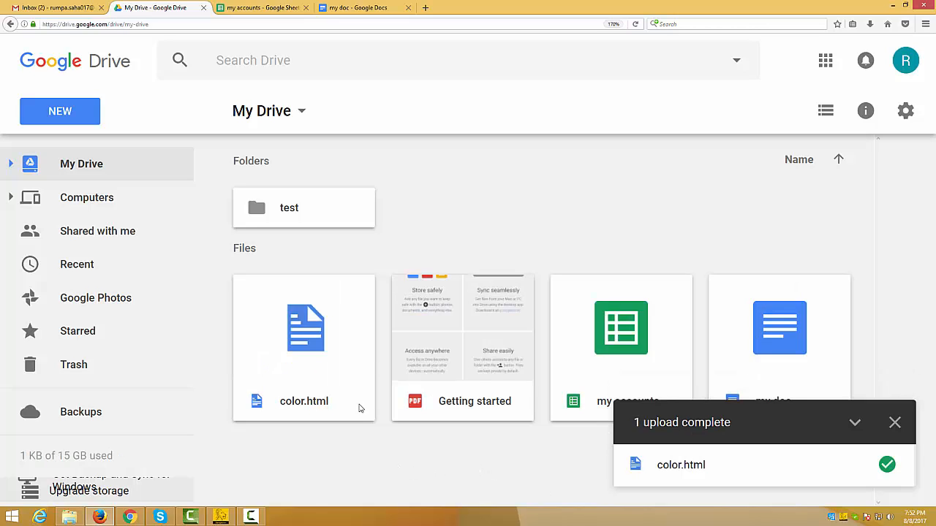
{"action": "left_click", "coordinate": [894, 422]}
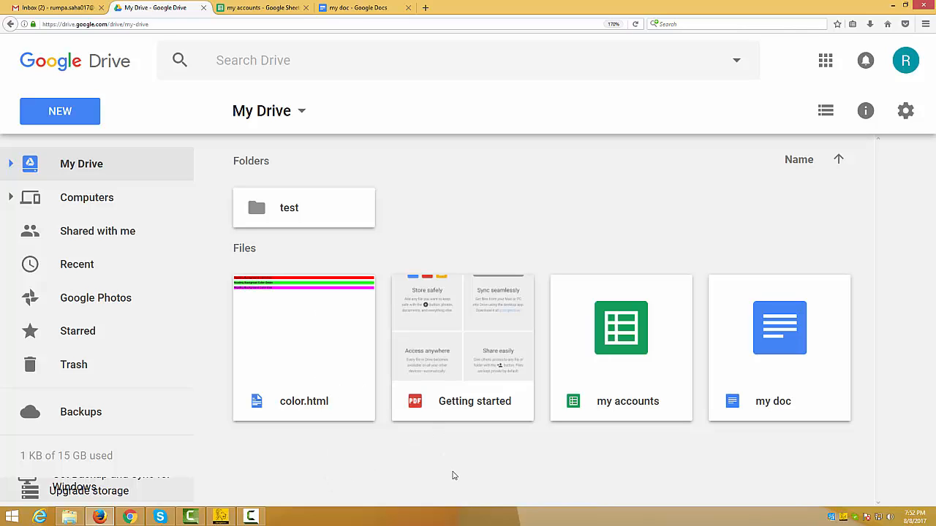
{"action": "left_click", "coordinate": [327, 355]}
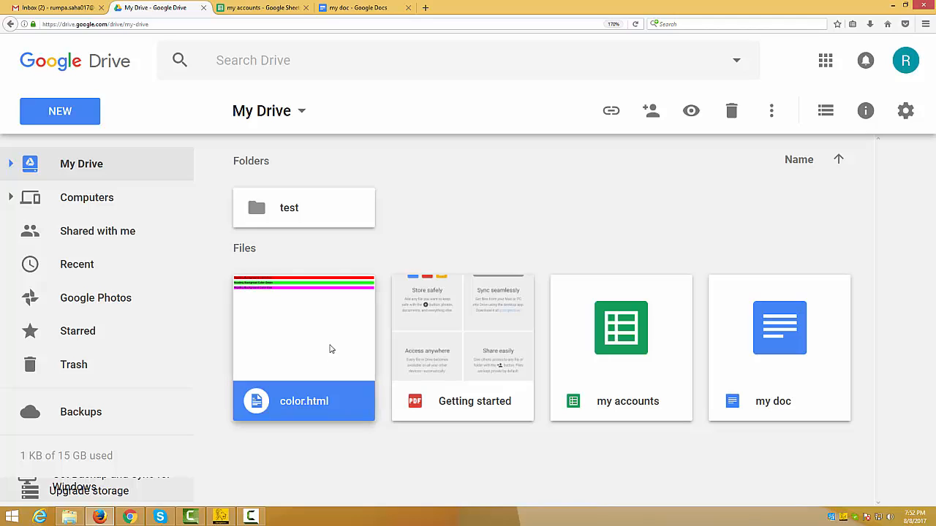
{"action": "left_click", "coordinate": [747, 463]}
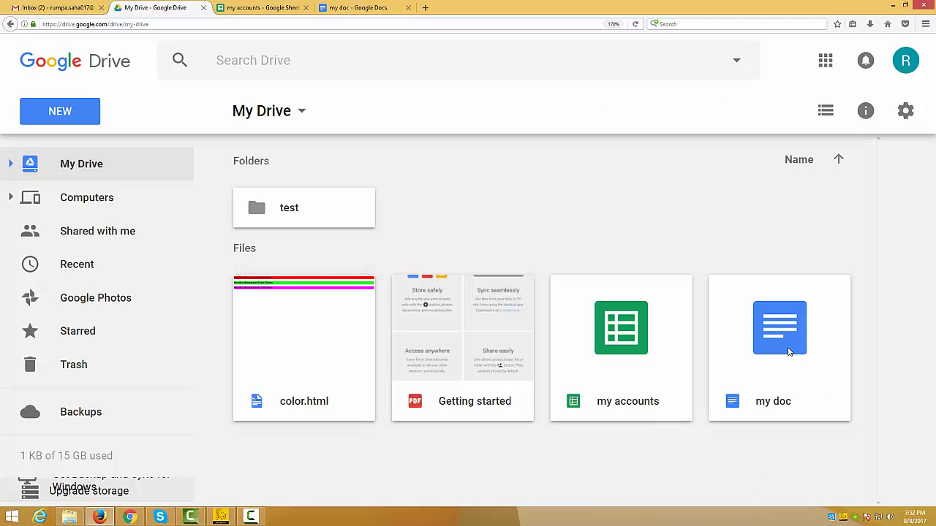
Step: Start sharing the my doc file with others and enter the recipient's email address
{"action": "left_click", "coordinate": [790, 350]}
{"action": "right_click", "coordinate": [783, 331]}
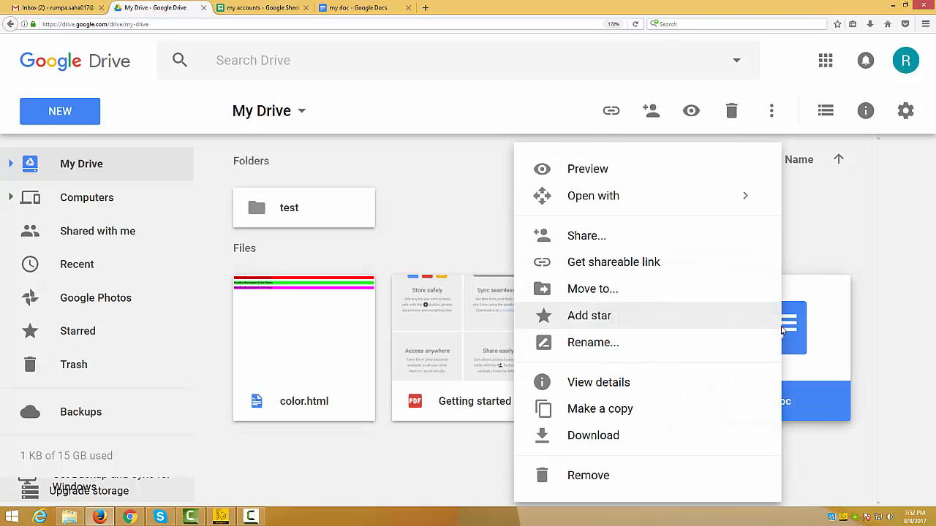
{"action": "left_click", "coordinate": [585, 236]}
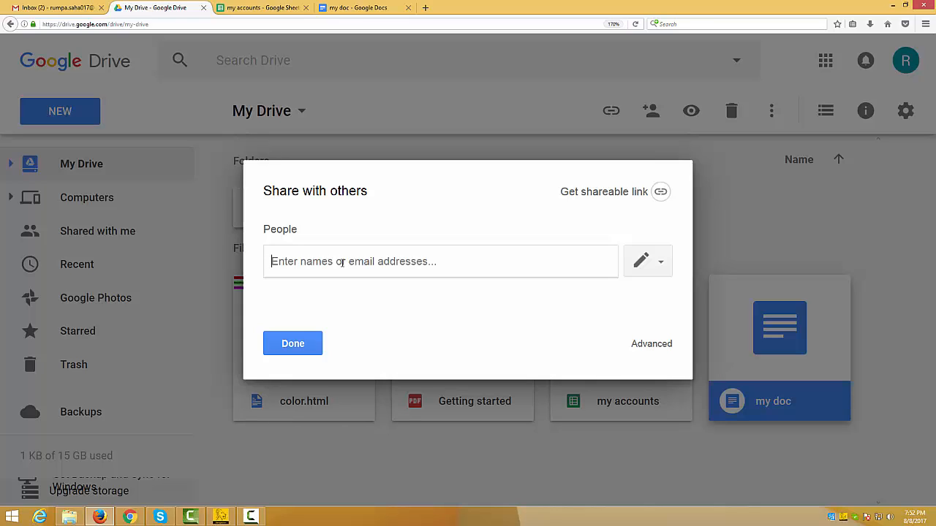
{"action": "type", "text": "ba"}
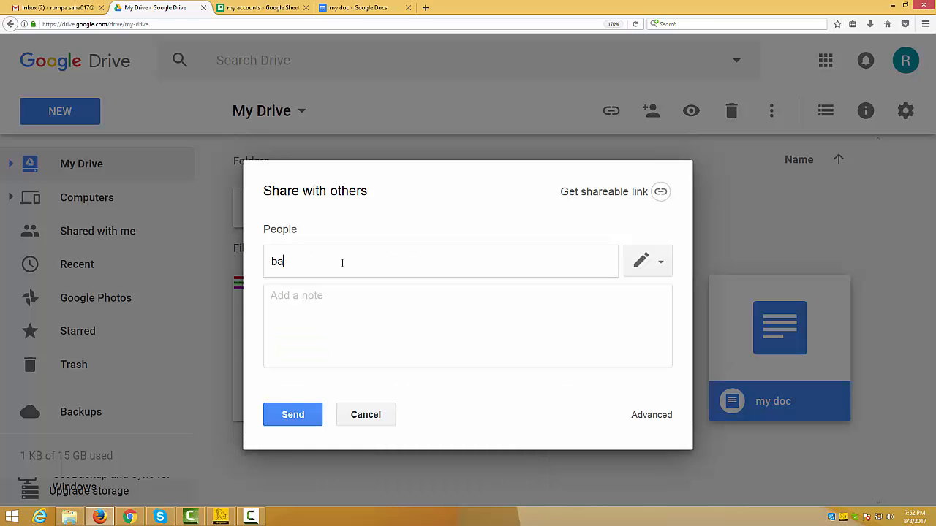
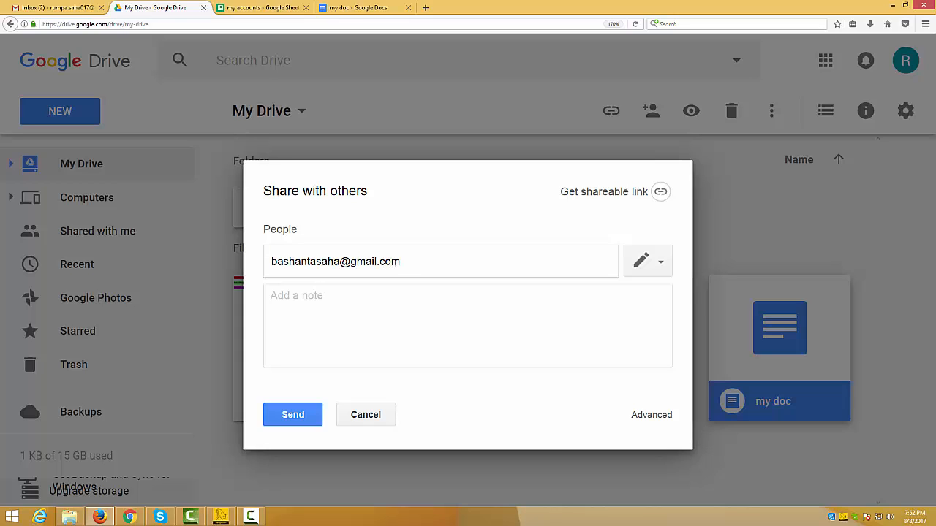
Step: Review the access levels for the recipient, keep Can edit, and send the sharing invitation
{"action": "left_click", "coordinate": [658, 265]}
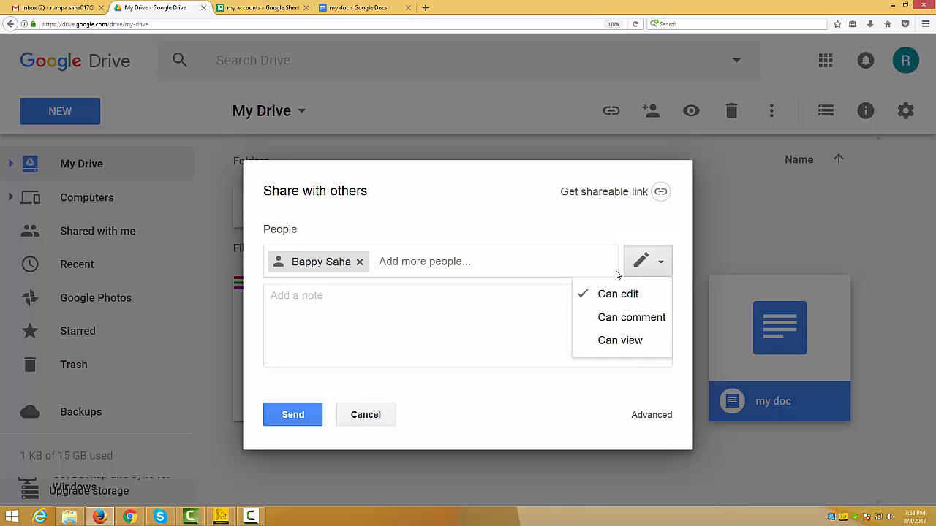
{"action": "left_click", "coordinate": [422, 367]}
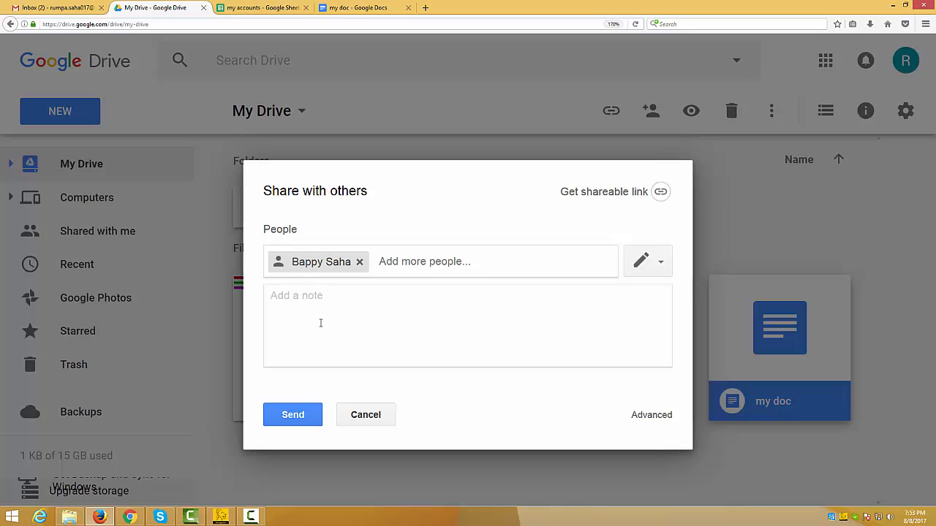
{"action": "left_click", "coordinate": [296, 416]}
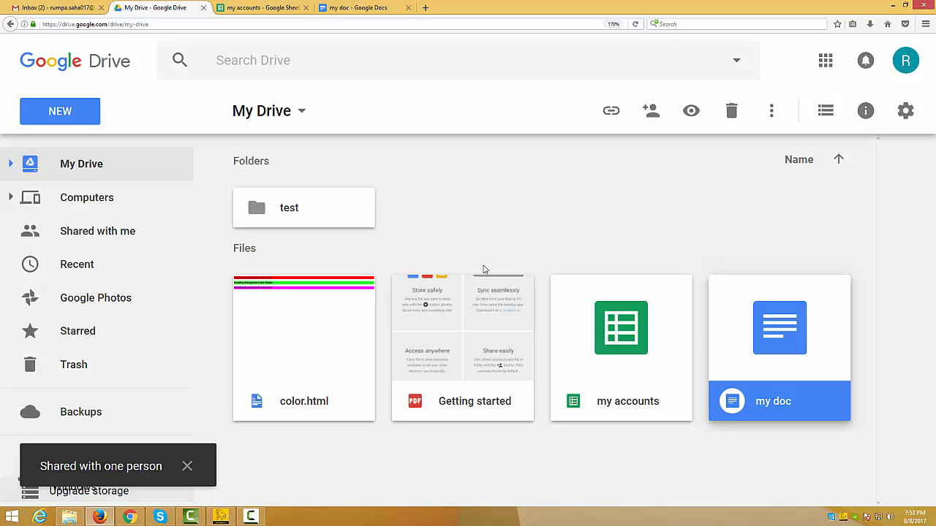
Step: Open the Shared with me list and reload it to check for files shared by other people
{"action": "left_click", "coordinate": [648, 212]}
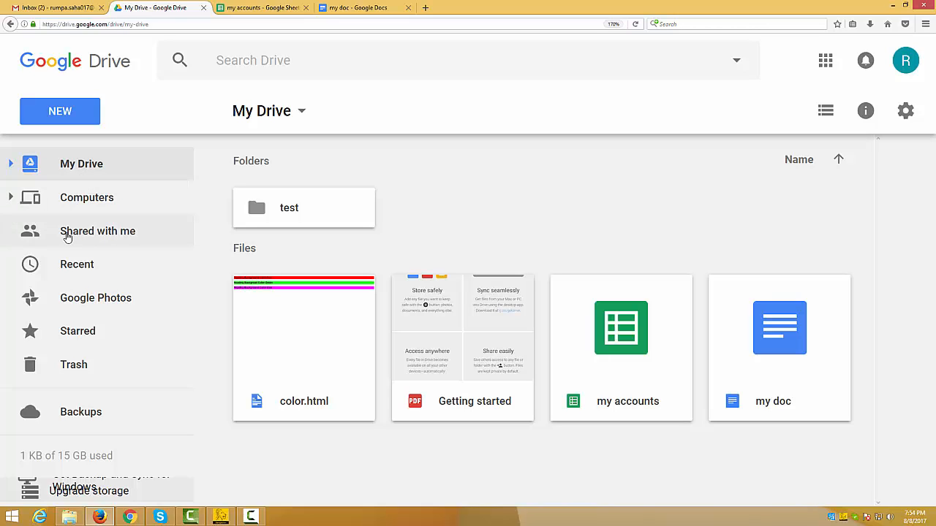
{"action": "left_click", "coordinate": [102, 232]}
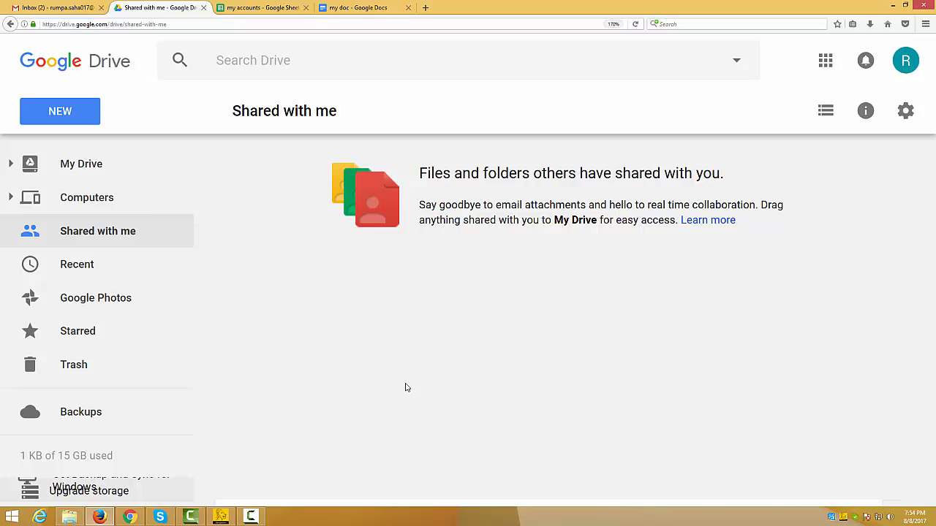
{"action": "key", "text": "F5"}
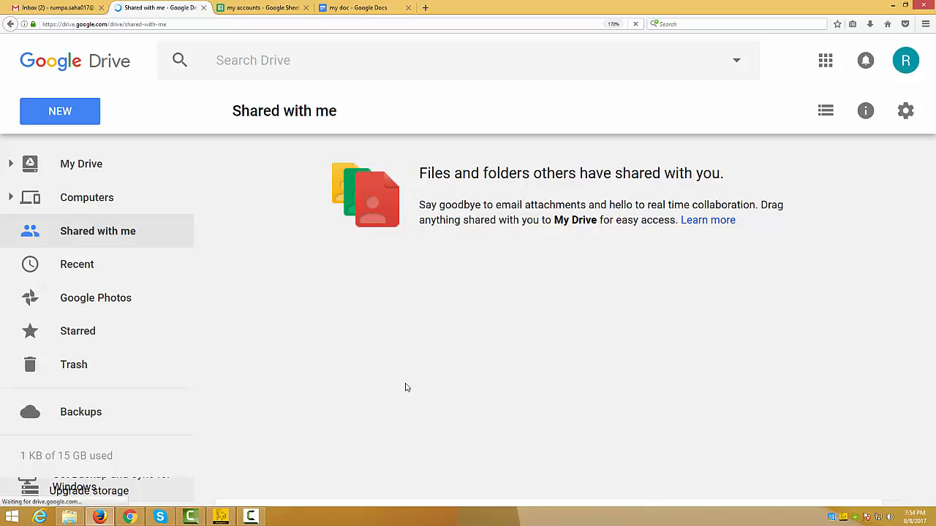